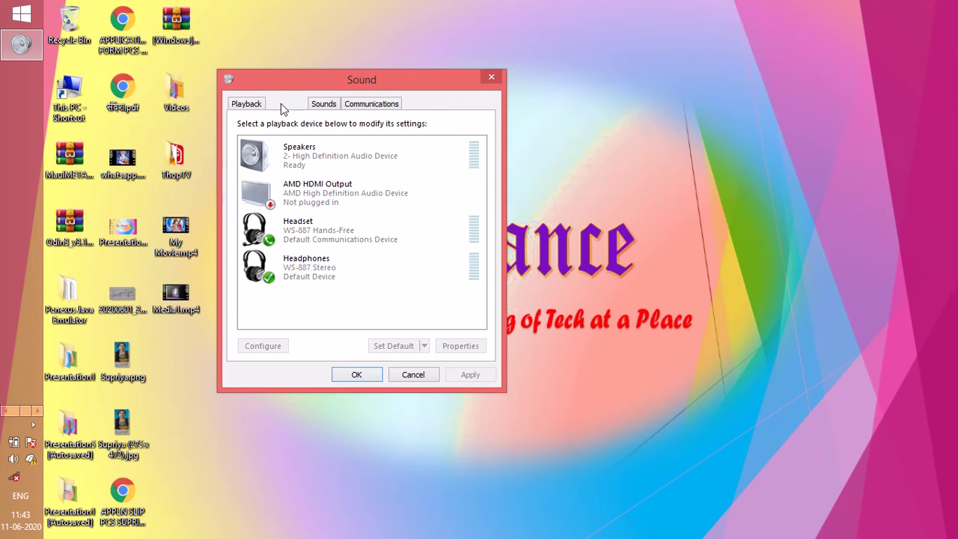
# - Show the recording devices and open the properties of the default microphone
pyautogui.click(200, 98)
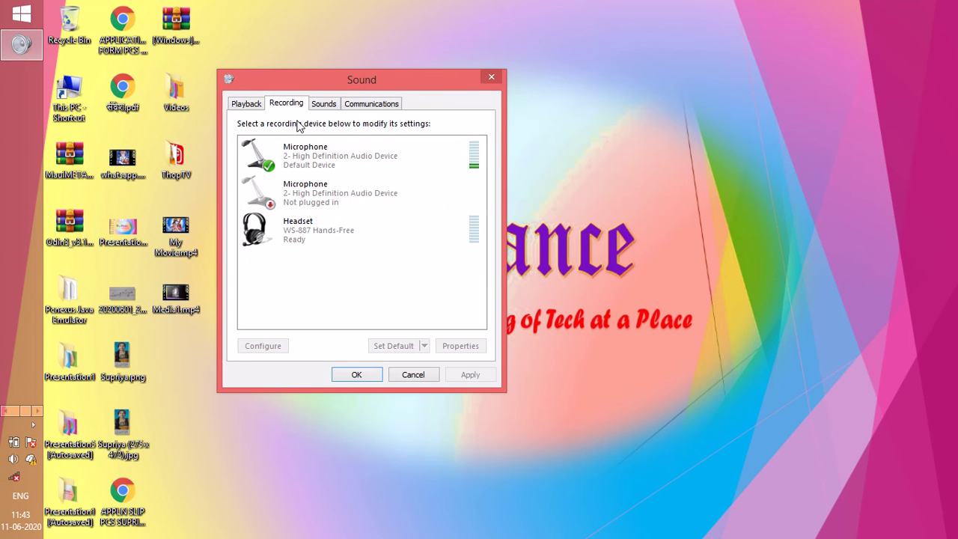
pyautogui.click(309, 182)
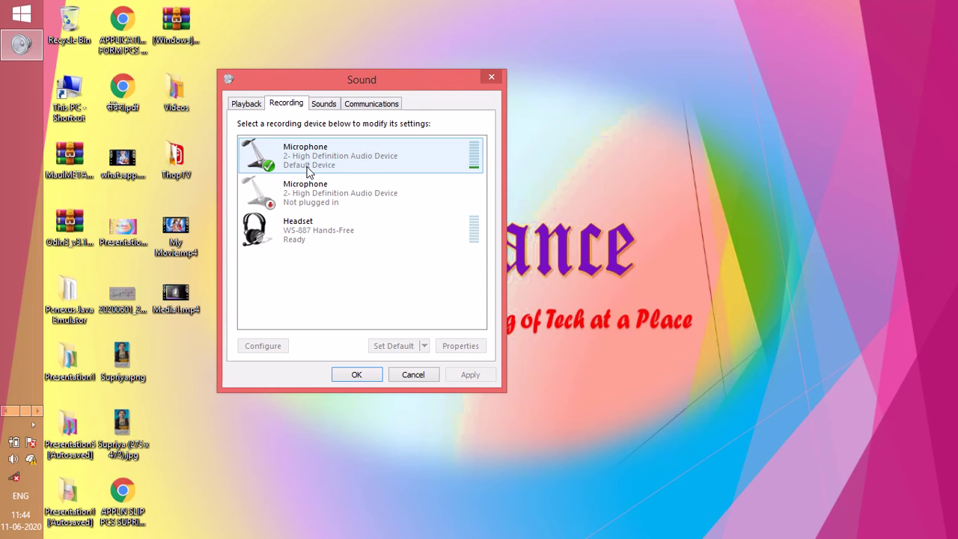
pyautogui.click(309, 171)
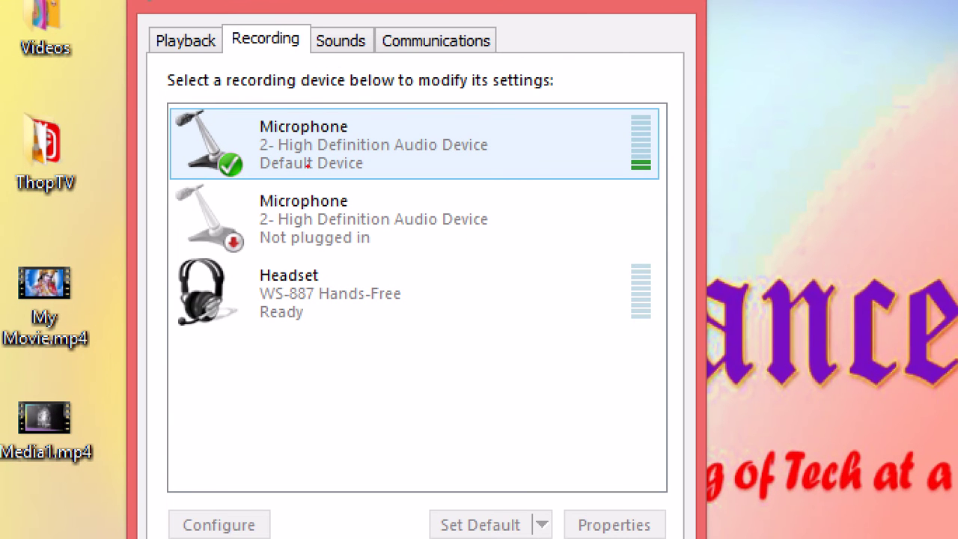
pyautogui.moveTo(666, 145); pyautogui.dragTo(474, 142)
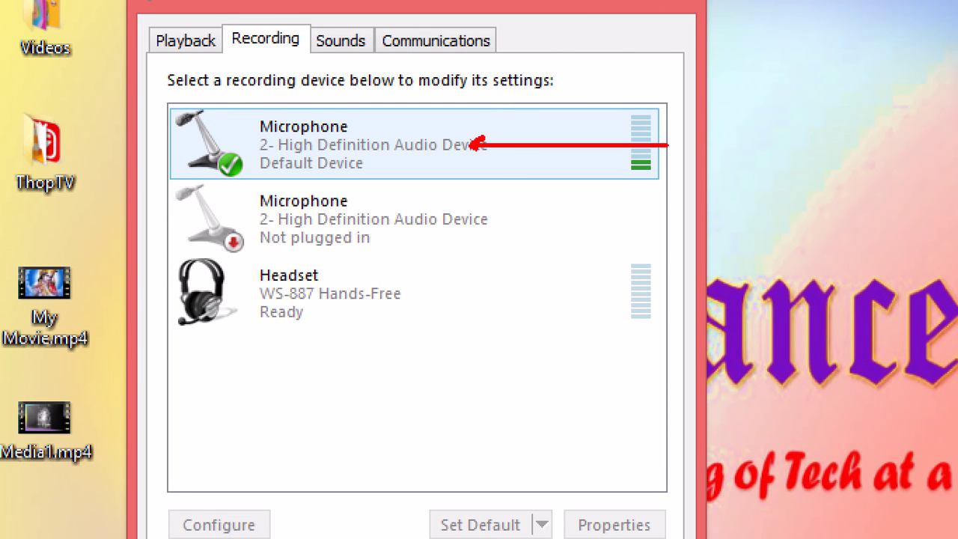
pyautogui.moveTo(676, 127)
pyautogui.mouseDown()
pyautogui.moveTo(608, 127)
pyautogui.moveTo(609, 169)
pyautogui.moveTo(686, 138)
pyautogui.moveTo(655, 118)
pyautogui.mouseUp()
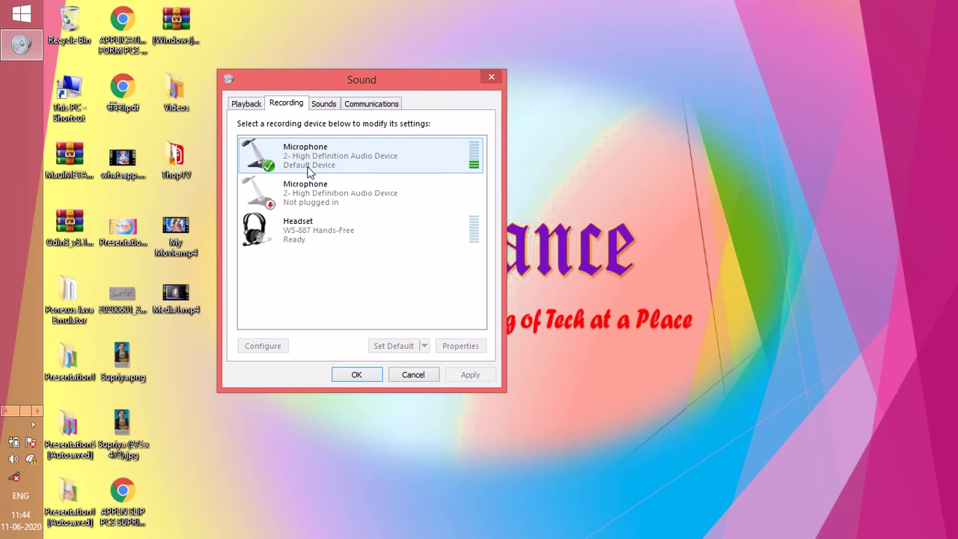
pyautogui.click(399, 164)
pyautogui.doubleClick(399, 193)
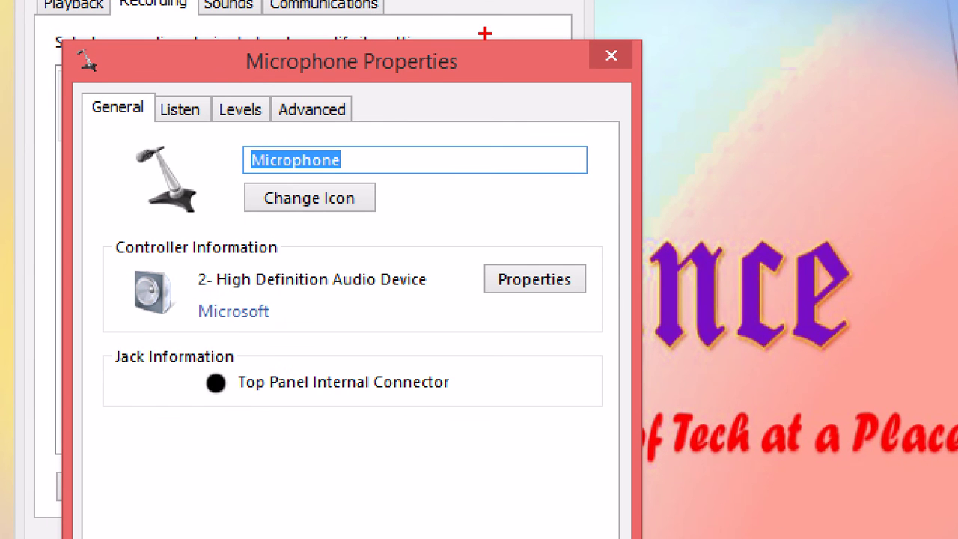
pyautogui.moveTo(491, 45)
pyautogui.mouseDown()
pyautogui.moveTo(275, 12)
pyautogui.moveTo(247, 83)
pyautogui.moveTo(496, 85)
pyautogui.moveTo(437, 60)
pyautogui.mouseUp()
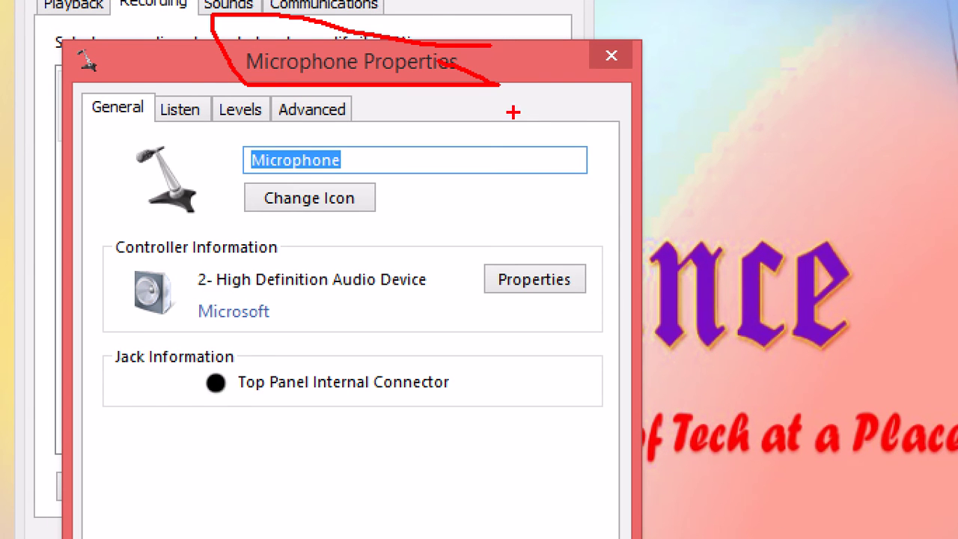
pyautogui.moveTo(182, 65); pyautogui.dragTo(184, 115)
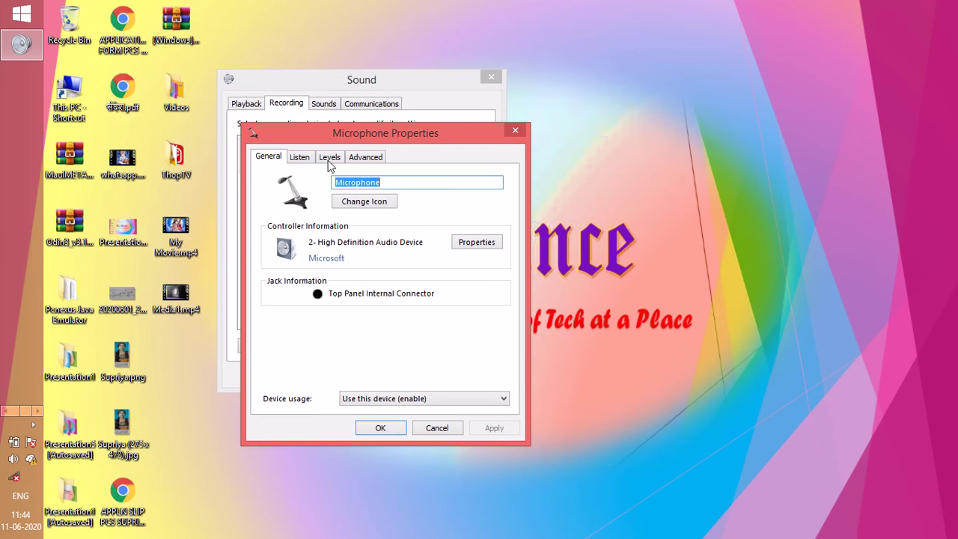
# - Enable Listen to this device for the default microphone and confirm the change
pyautogui.click(191, 113)
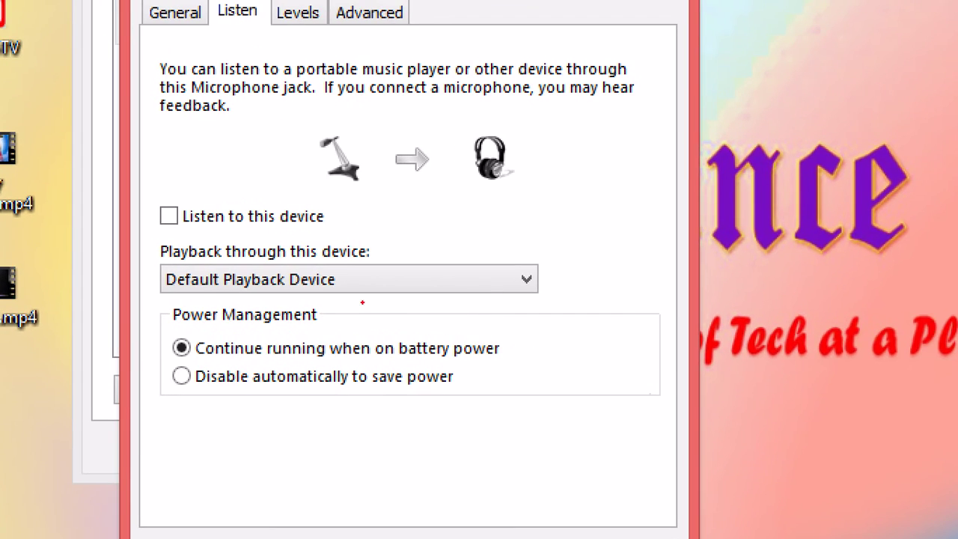
pyautogui.moveTo(549, 128)
pyautogui.mouseDown()
pyautogui.moveTo(497, 117)
pyautogui.moveTo(448, 160)
pyautogui.moveTo(542, 161)
pyautogui.moveTo(502, 125)
pyautogui.moveTo(533, 129)
pyautogui.mouseUp()
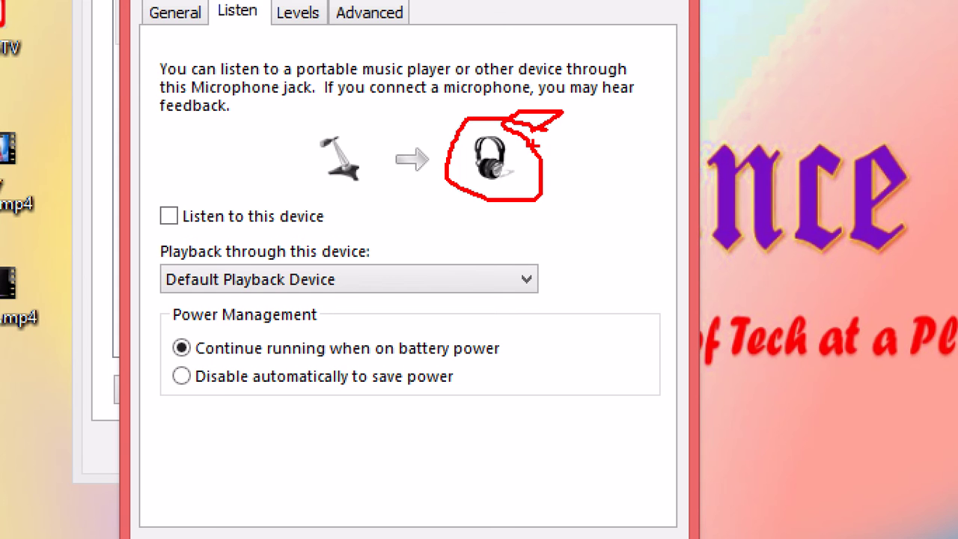
pyautogui.moveTo(518, 155)
pyautogui.mouseDown()
pyautogui.moveTo(552, 181)
pyautogui.moveTo(562, 174)
pyautogui.mouseUp()
pyautogui.moveTo(165, 214); pyautogui.dragTo(214, 196)
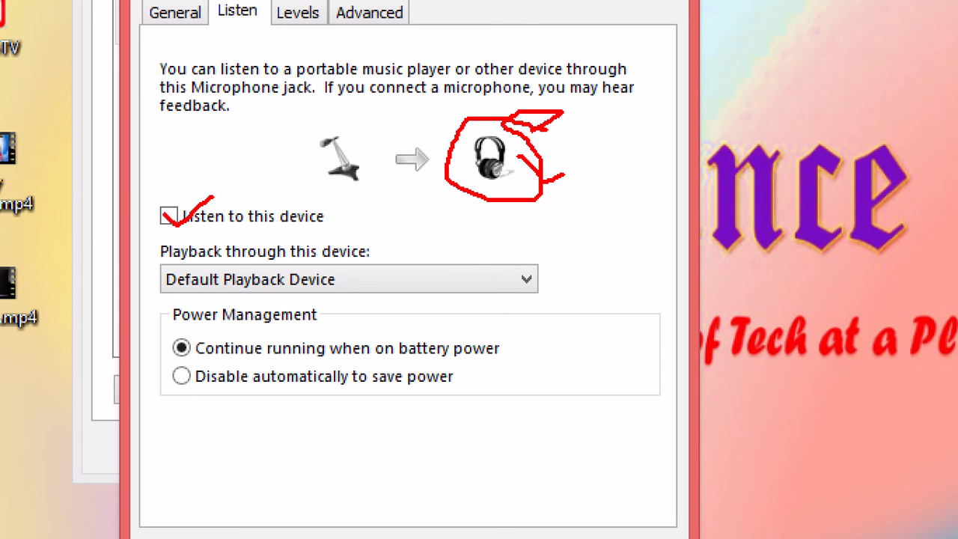
pyautogui.press('Escape')
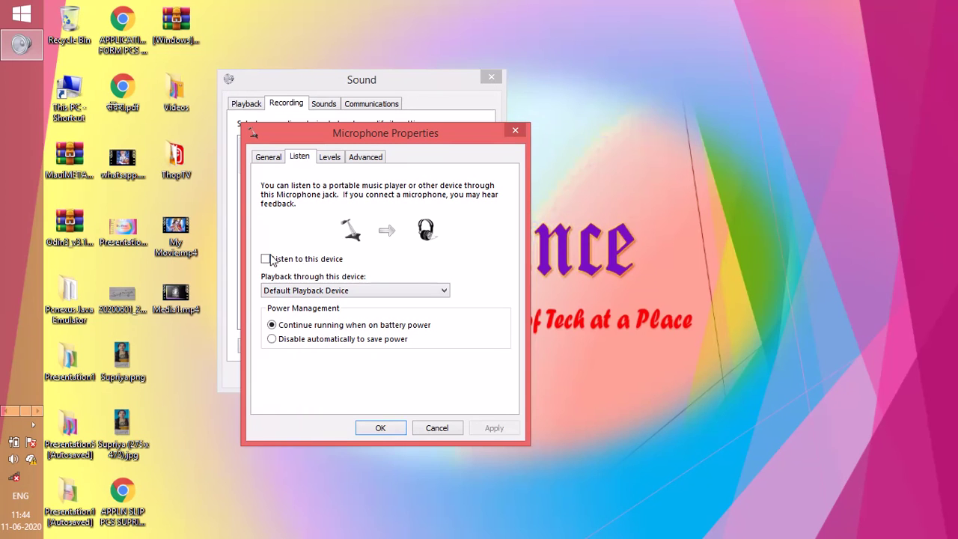
pyautogui.click(266, 259)
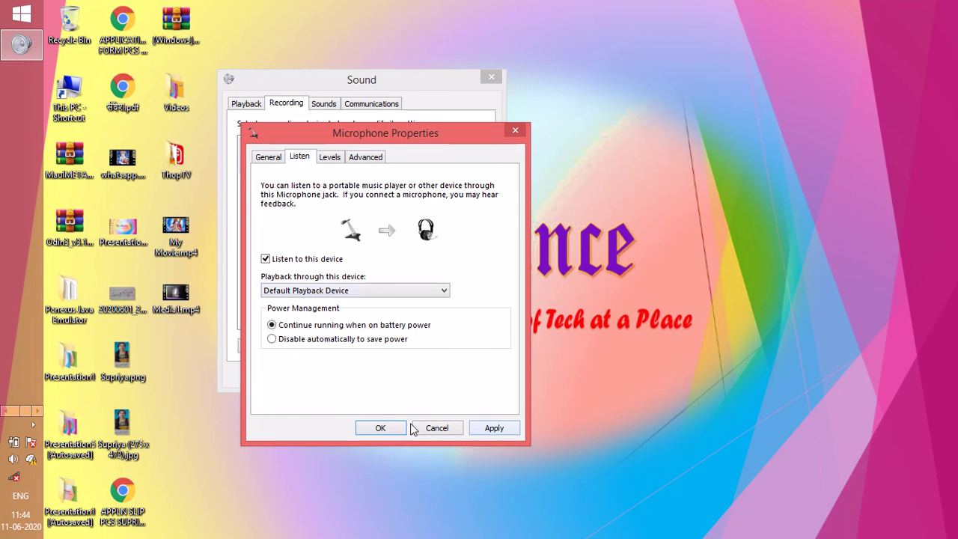
pyautogui.click(380, 428)
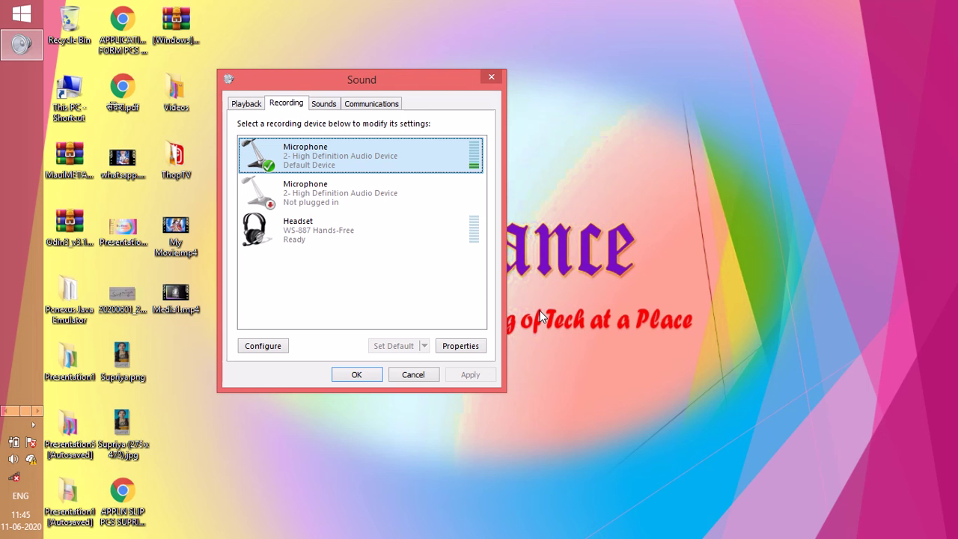
# - Raise the system volume to 48 to hear the microphone playback, and lower it again
pyautogui.press('XF86AudioRaiseVolume')
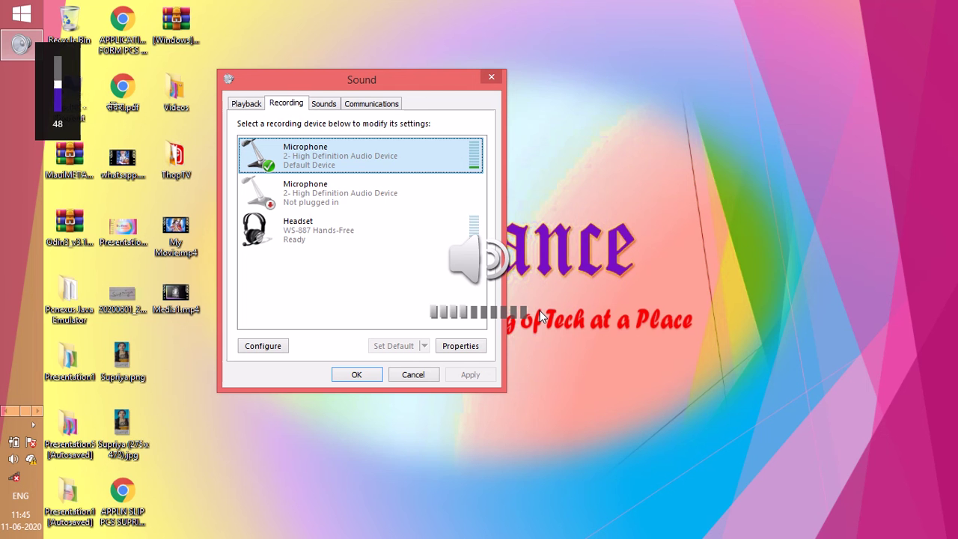
pyautogui.press('XF86AudioLowerVolume')
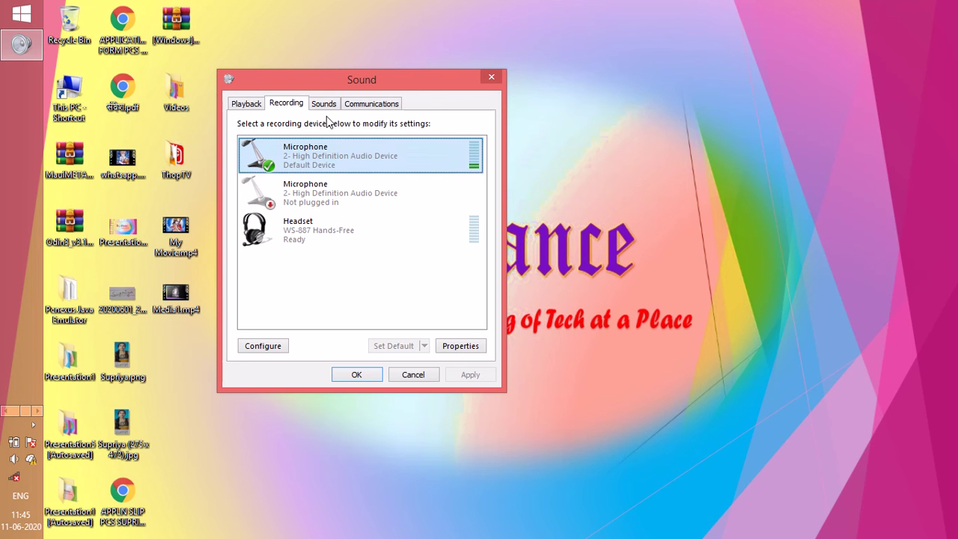
# - Review the default microphone's Listen settings and close its properties
pyautogui.doubleClick(325, 161)
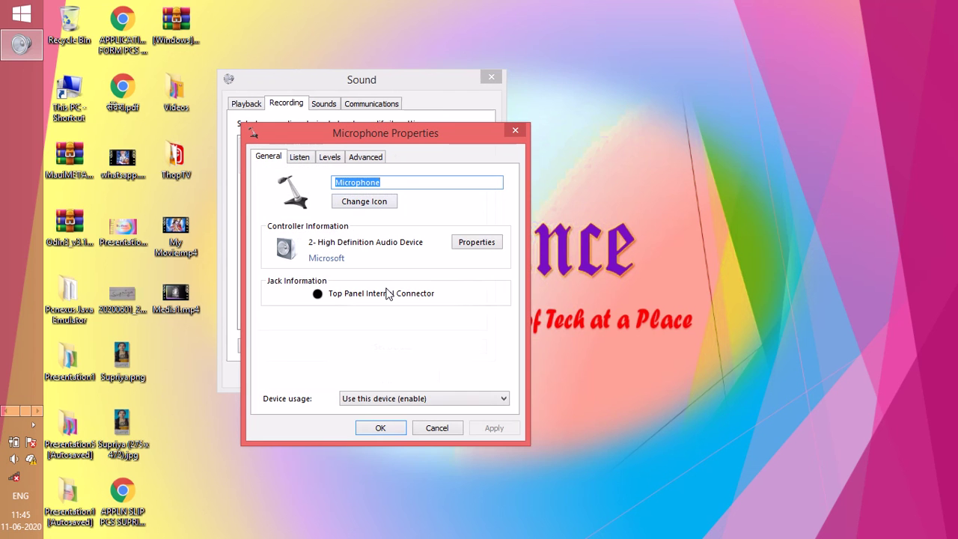
pyautogui.click(300, 157)
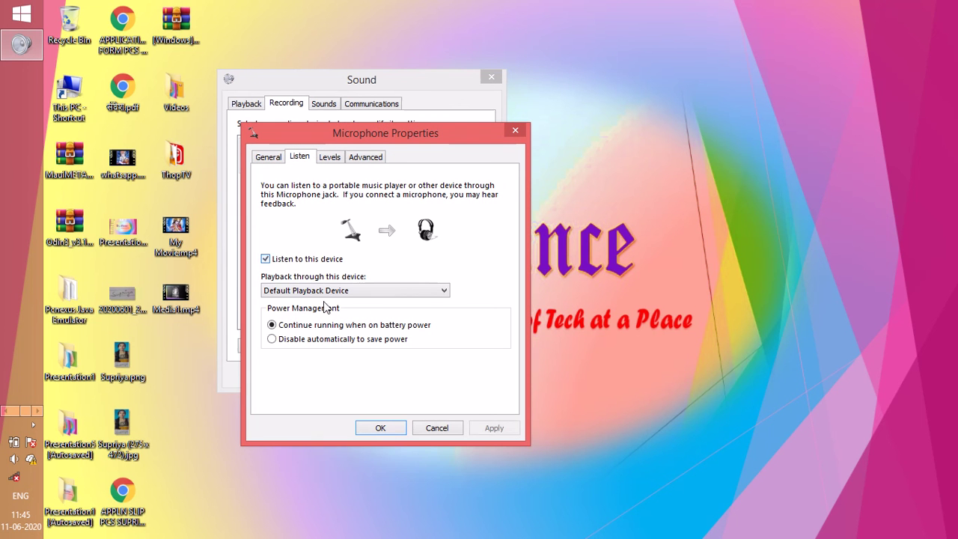
pyautogui.click(390, 431)
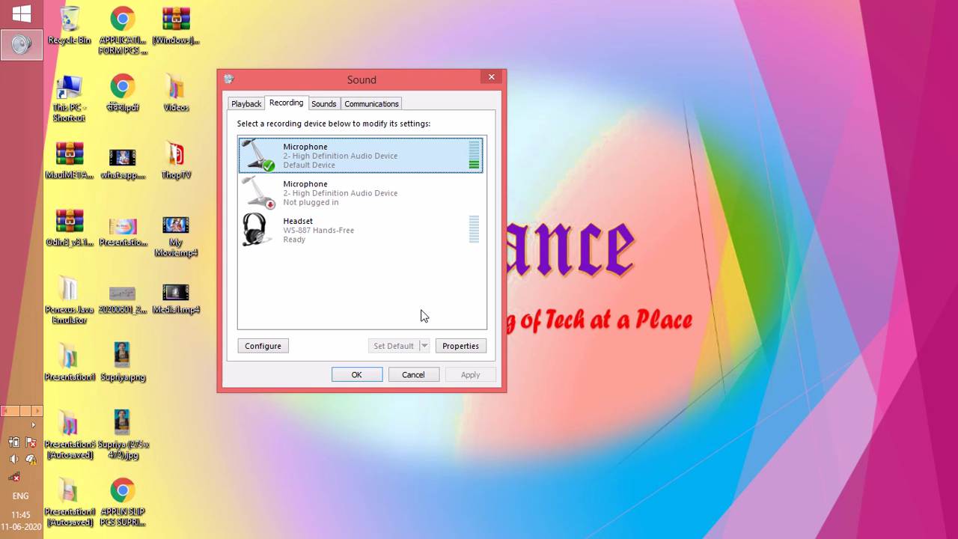
# - Raise the system volume to 36 to test the live microphone playback, and turn it back down
pyautogui.press('XF86AudioRaiseVolume')
pyautogui.press('XF86AudioRaiseVolume')
pyautogui.press('XF86AudioRaiseVolume')
pyautogui.press('XF86AudioRaiseVolume')
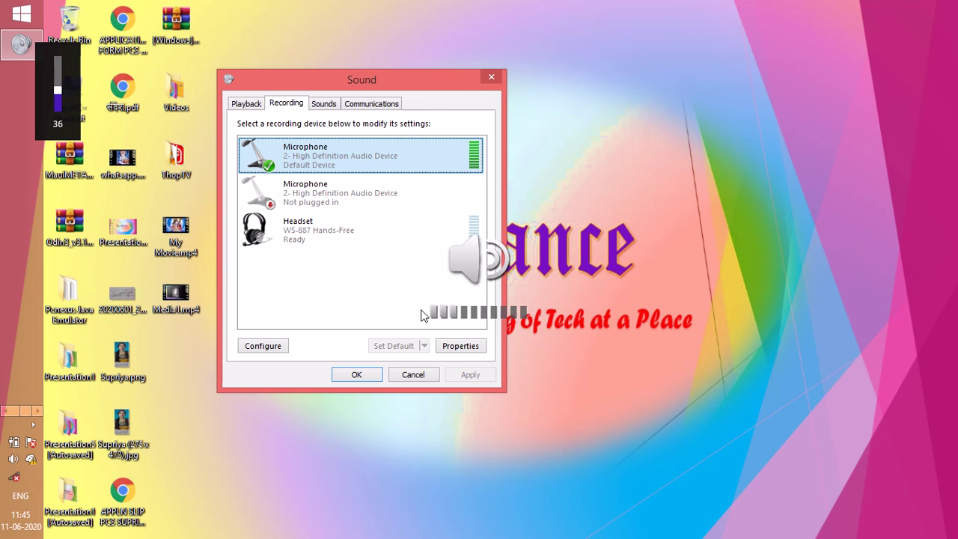
pyautogui.press('XF86AudioLowerVolume')
pyautogui.press('XF86AudioLowerVolume')
pyautogui.press('XF86AudioLowerVolume')
pyautogui.press('XF86AudioLowerVolume')
pyautogui.press('XF86AudioLowerVolume')
pyautogui.press('XF86AudioLowerVolume')
pyautogui.press('XF86AudioLowerVolume')
pyautogui.press('XF86AudioLowerVolume')
pyautogui.press('XF86AudioLowerVolume')
pyautogui.press('XF86AudioLowerVolume')
pyautogui.press('XF86AudioLowerVolume')
pyautogui.press('XF86AudioLowerVolume')
pyautogui.press('XF86AudioLowerVolume')
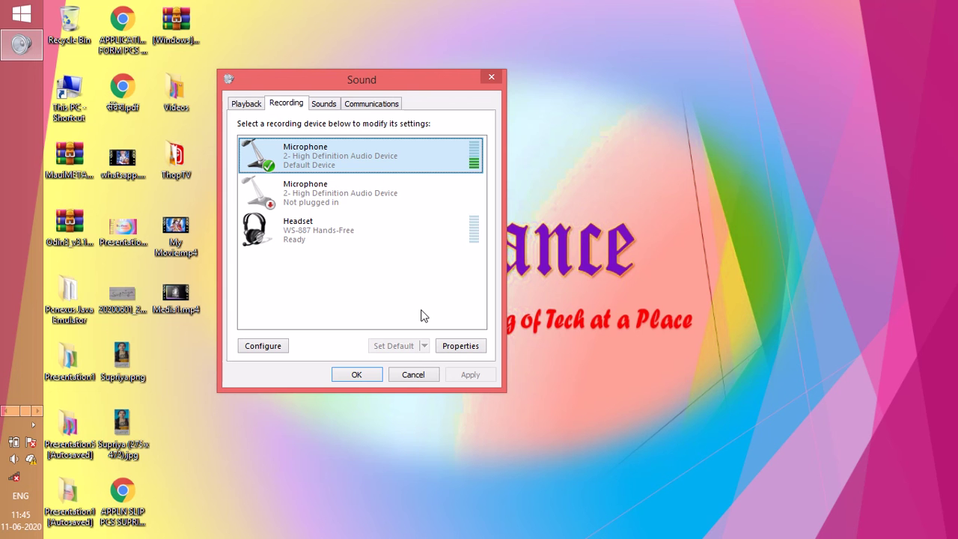
# - Disable Listen to this device for the default microphone, apply the change and close its properties
pyautogui.doubleClick(396, 161)
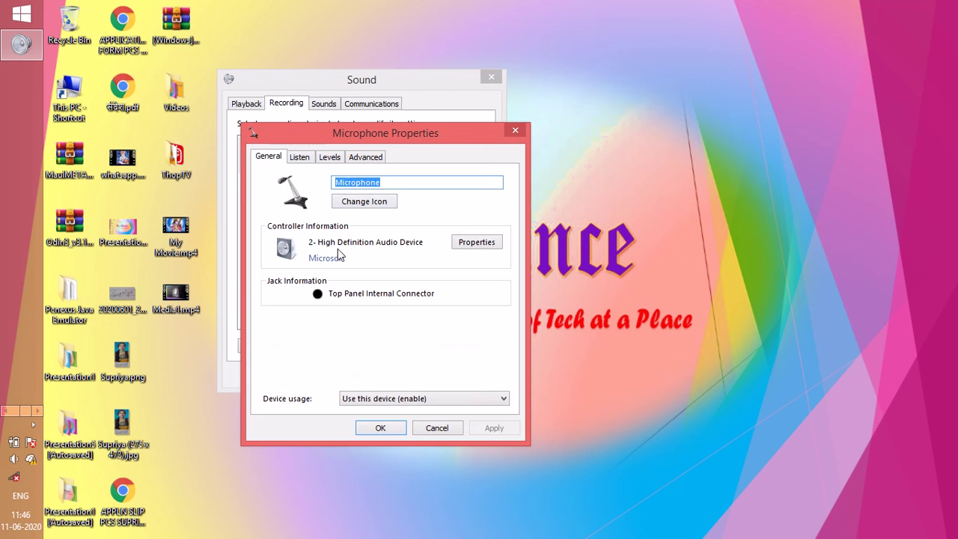
pyautogui.click(299, 155)
pyautogui.click(309, 258)
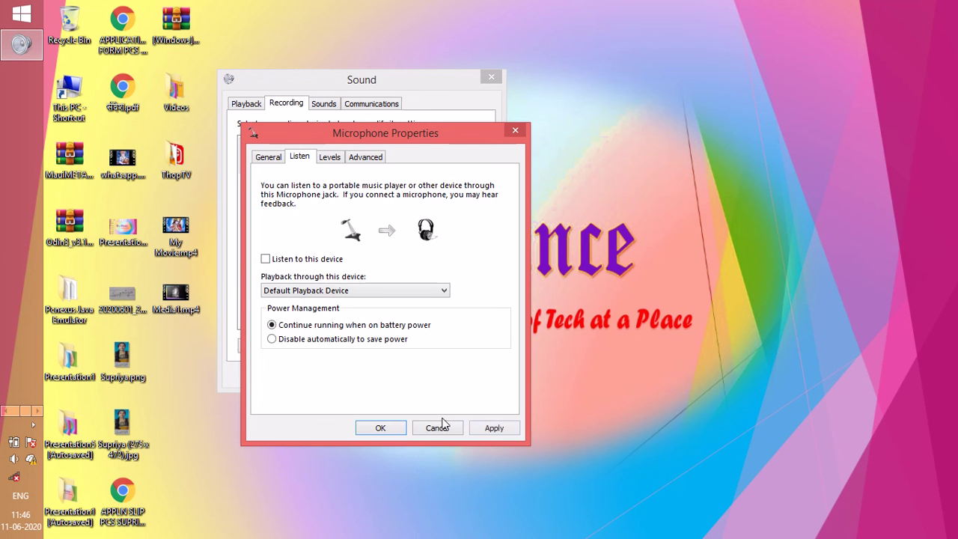
pyautogui.click(504, 426)
pyautogui.moveTo(454, 129); pyautogui.dragTo(470, 134)
pyautogui.click(531, 136)
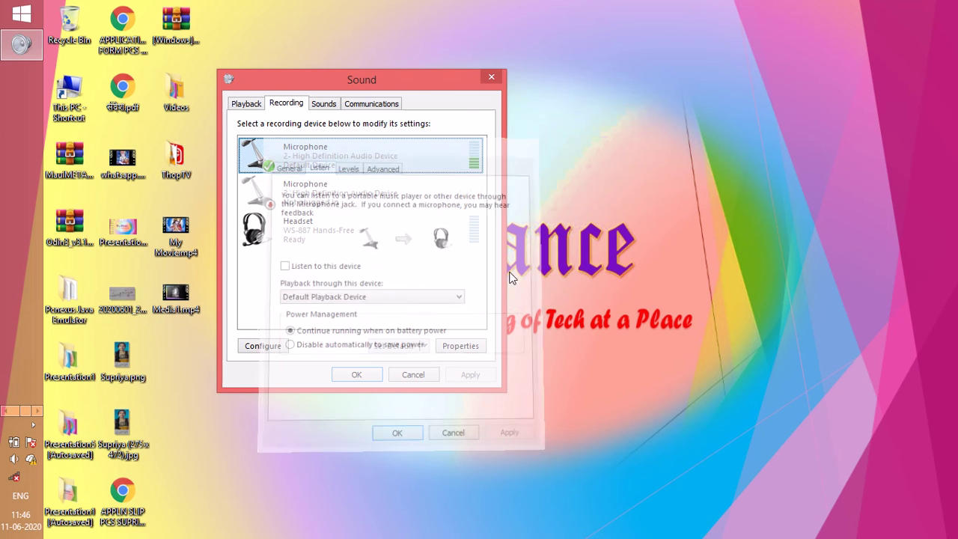
# - Shift the Sound window slightly and reopen the default microphone's Listen settings
pyautogui.moveTo(419, 86); pyautogui.dragTo(437, 90)
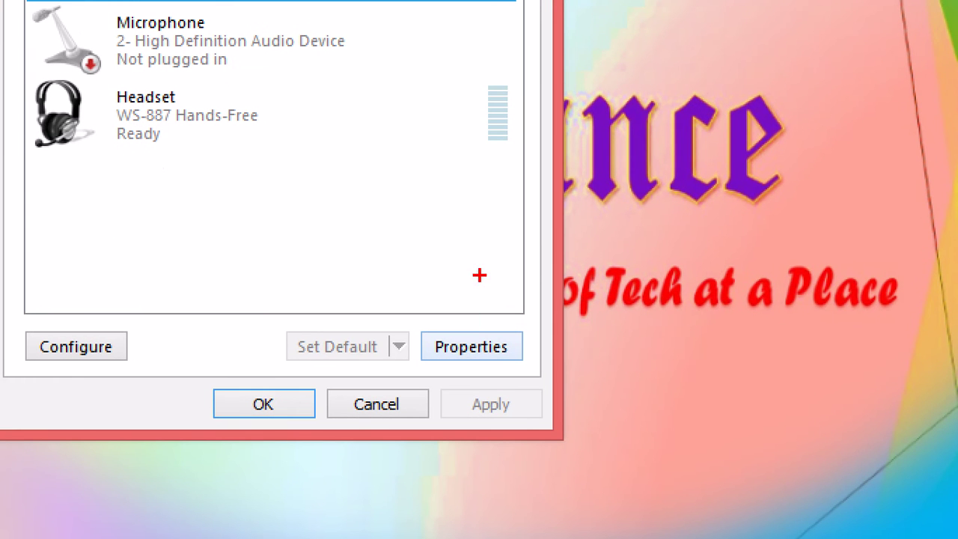
pyautogui.moveTo(479, 275); pyautogui.dragTo(477, 325)
pyautogui.moveTo(456, 307)
pyautogui.mouseDown()
pyautogui.moveTo(476, 327)
pyautogui.moveTo(509, 316)
pyautogui.mouseUp()
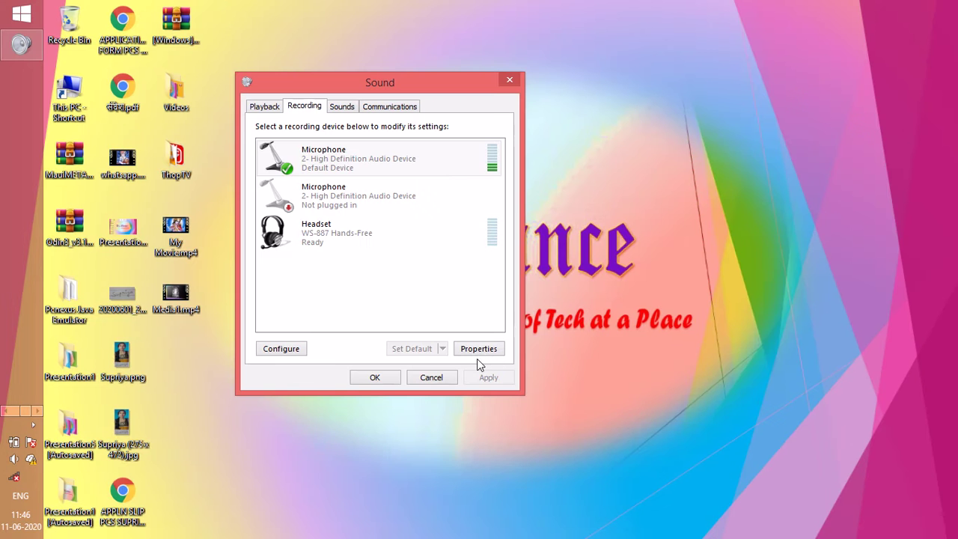
pyautogui.click(483, 349)
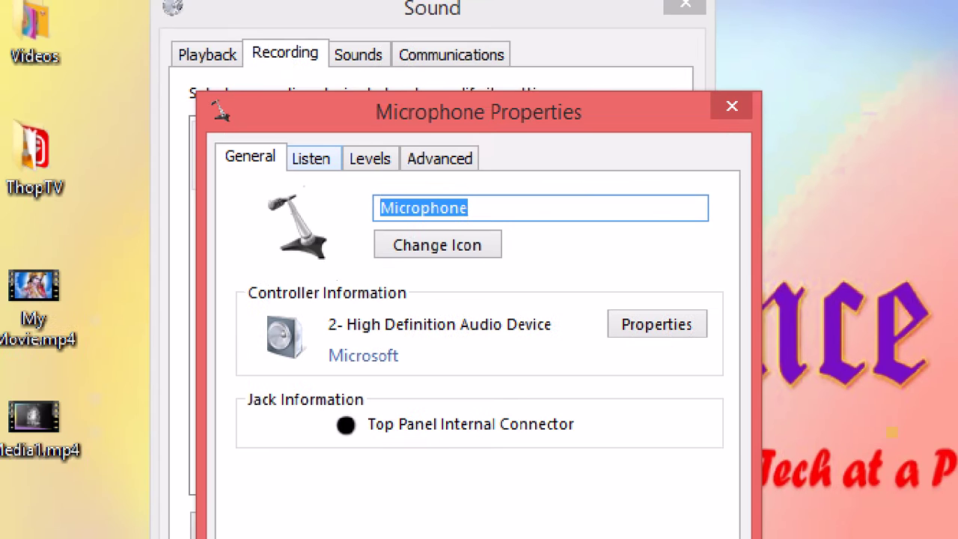
pyautogui.moveTo(326, 131)
pyautogui.mouseDown()
pyautogui.moveTo(313, 183)
pyautogui.moveTo(333, 164)
pyautogui.mouseUp()
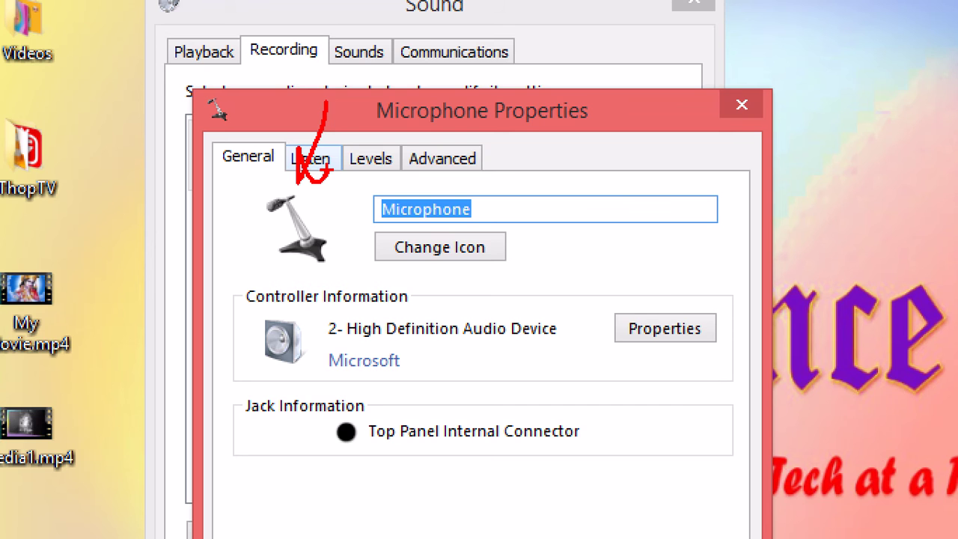
pyautogui.click(321, 160)
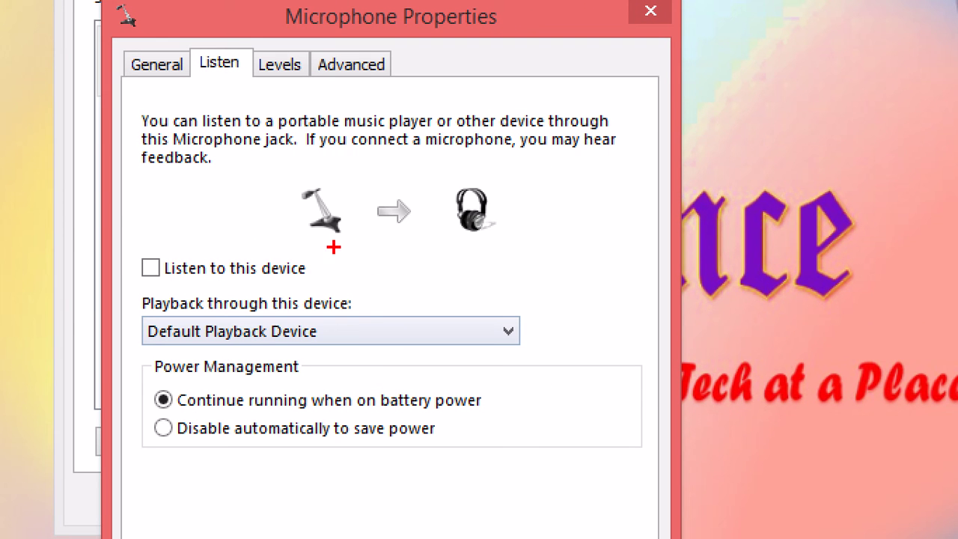
# - Choose Default Playback Device as the output for listening to the microphone and confirm the properties
pyautogui.moveTo(378, 246)
pyautogui.mouseDown()
pyautogui.moveTo(154, 216)
pyautogui.moveTo(135, 276)
pyautogui.moveTo(457, 228)
pyautogui.moveTo(322, 247)
pyautogui.mouseUp()
pyautogui.moveTo(153, 265); pyautogui.dragTo(246, 219)
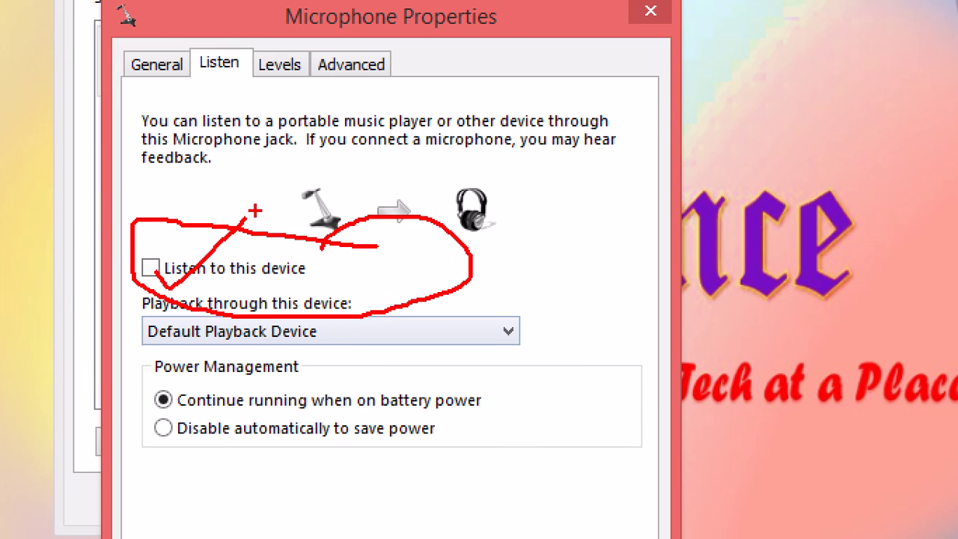
pyautogui.moveTo(546, 267)
pyautogui.mouseDown()
pyautogui.moveTo(474, 317)
pyautogui.moveTo(495, 305)
pyautogui.moveTo(512, 321)
pyautogui.mouseUp()
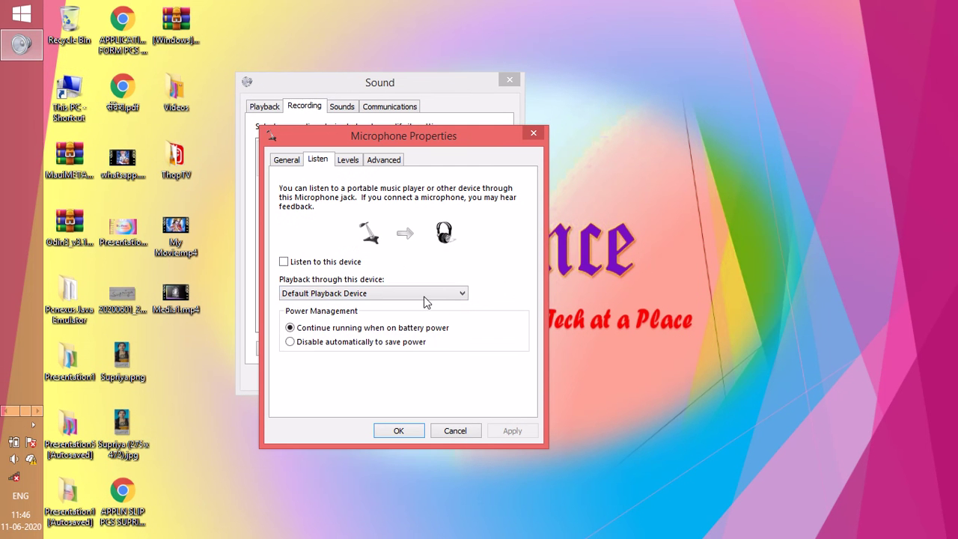
pyautogui.click(424, 301)
pyautogui.click(486, 301)
pyautogui.click(427, 293)
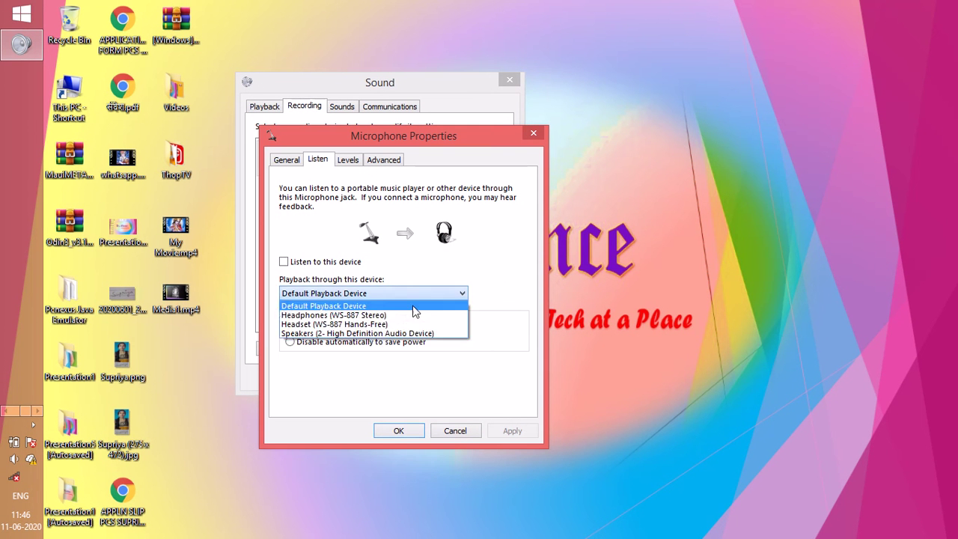
pyautogui.click(374, 311)
pyautogui.click(399, 431)
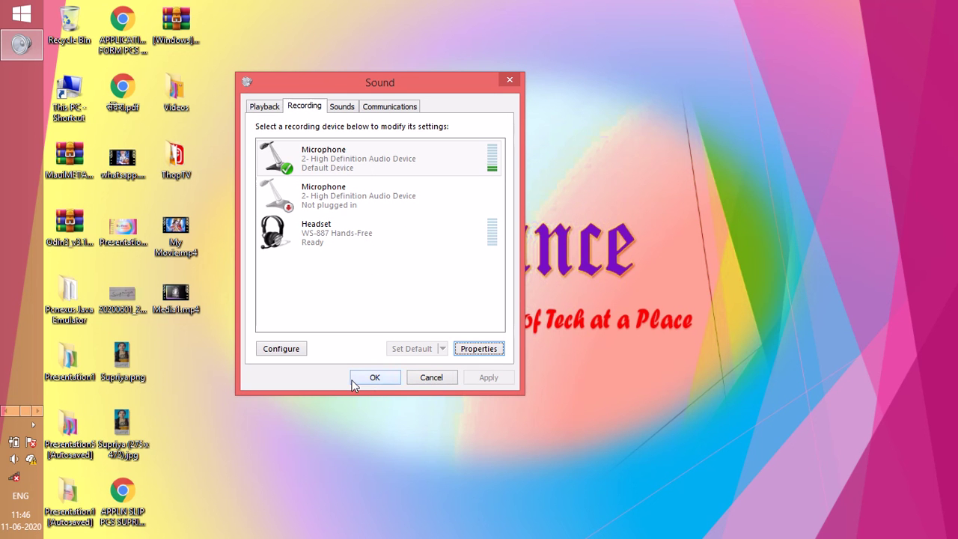
# - Move the Sound window toward the middle of the desktop and confirm the sound settings
pyautogui.moveTo(444, 82); pyautogui.dragTo(544, 86)
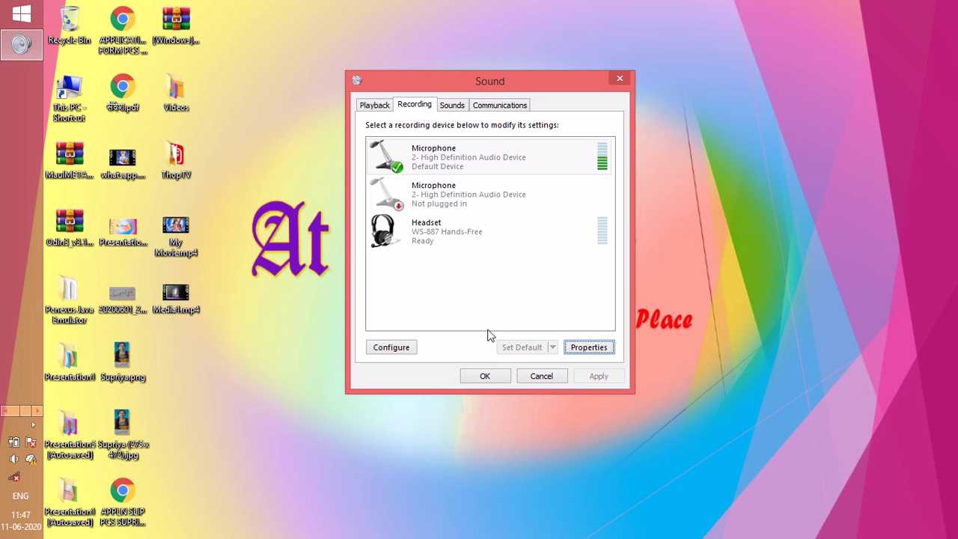
pyautogui.click(500, 380)
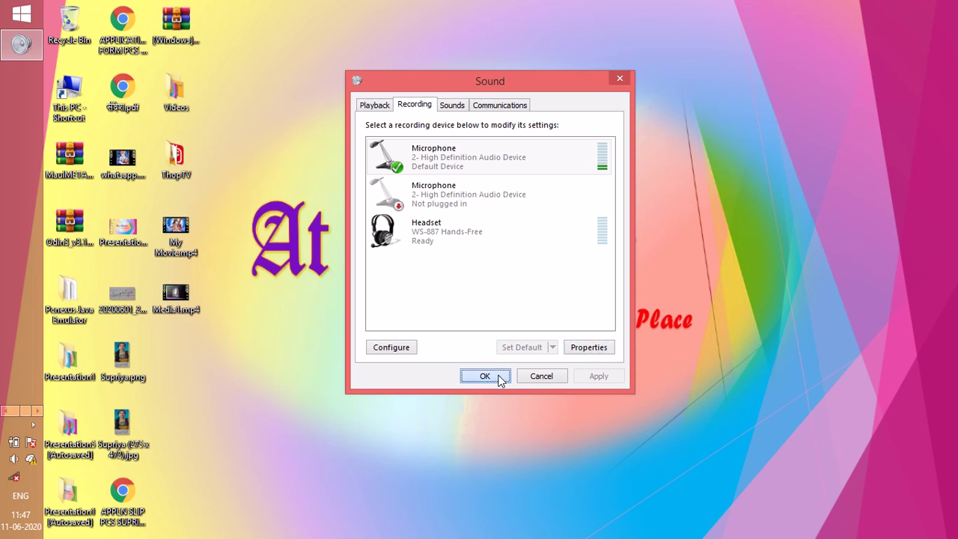